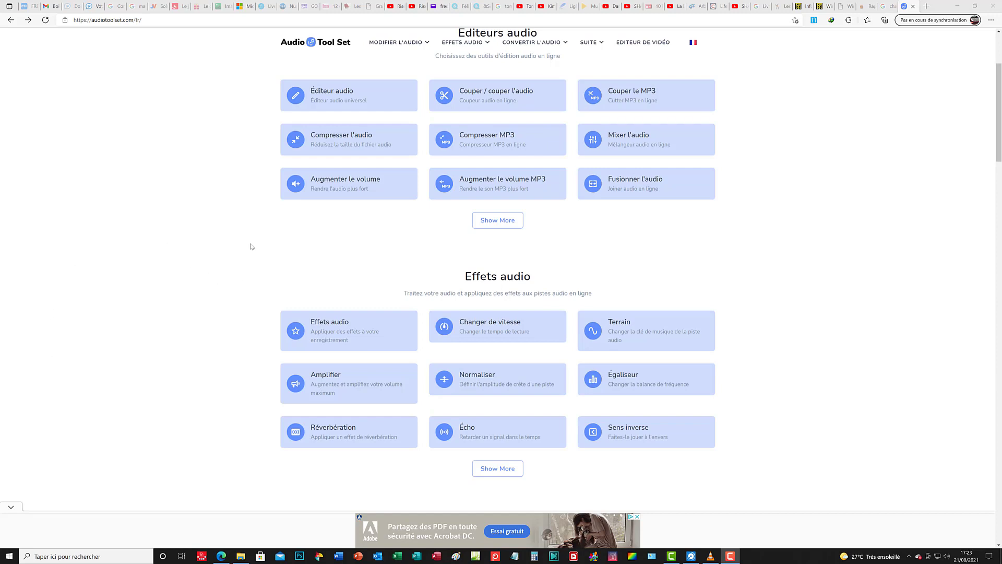
# Open the Augmenter le volume tool and load the biquette WAV file from the Bureau folder.
pyautogui.click(361, 181)
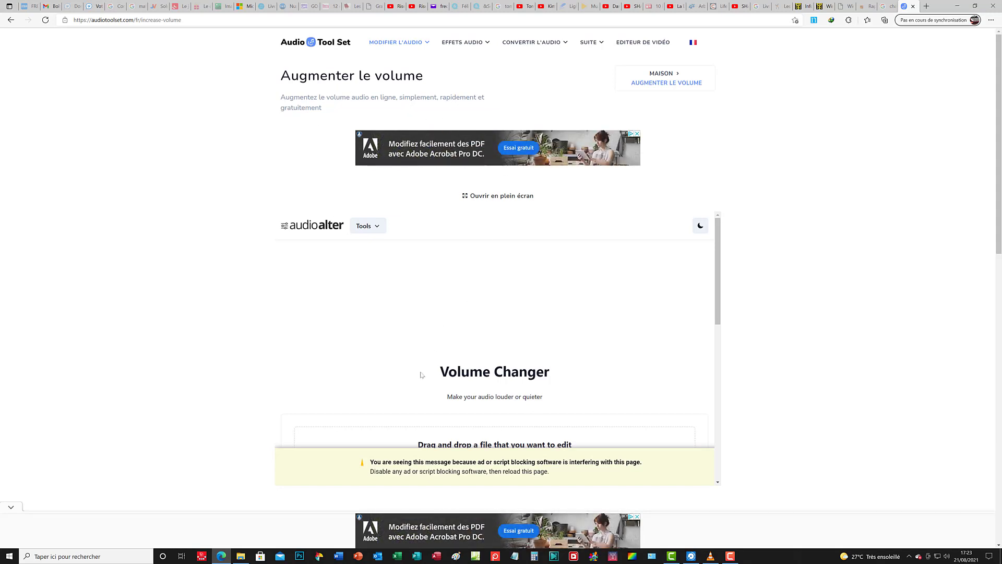
pyautogui.scroll(-3, 422, 374)
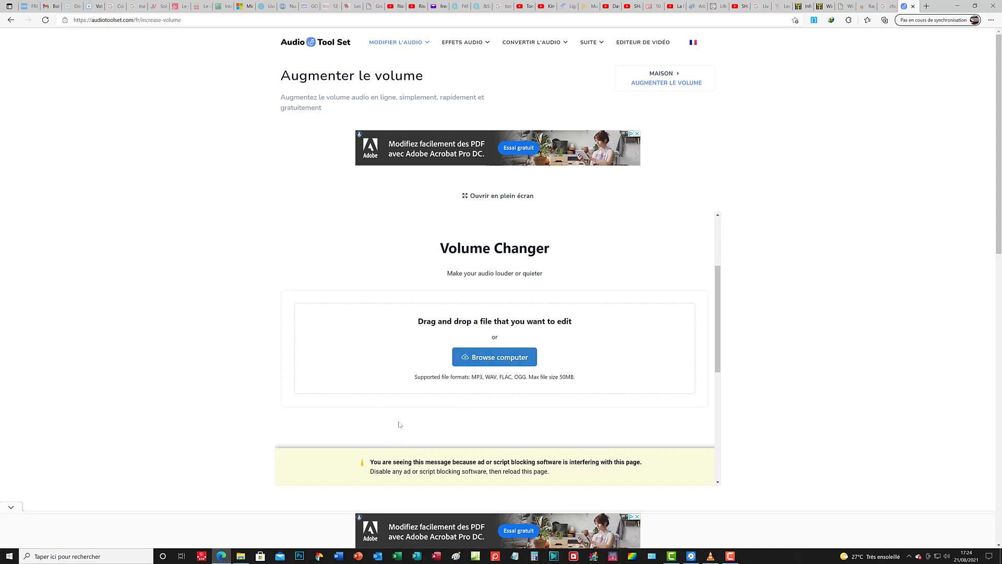
pyautogui.click(493, 359)
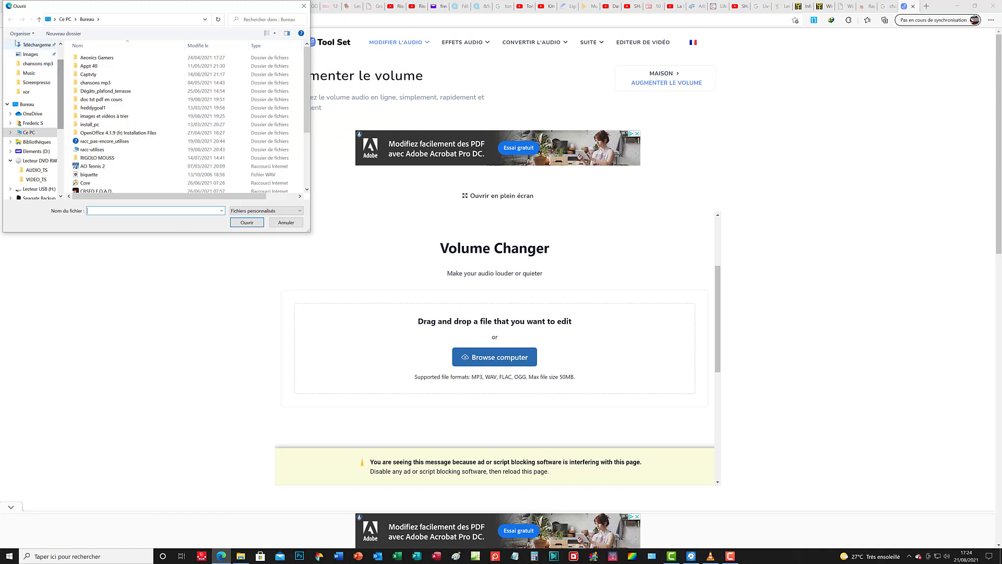
pyautogui.click(42, 104)
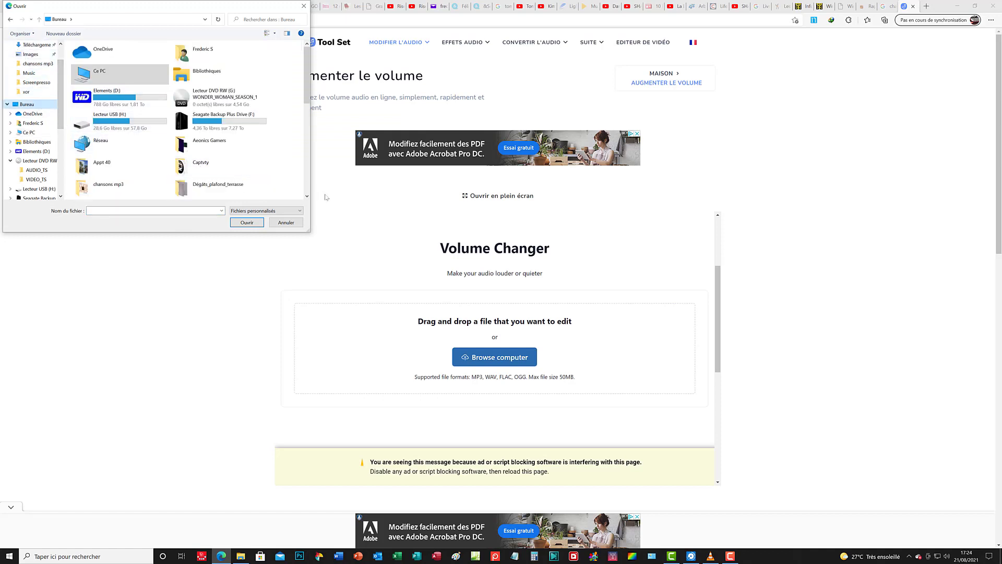
pyautogui.moveTo(307, 93); pyautogui.dragTo(194, 152)
pyautogui.click(201, 132)
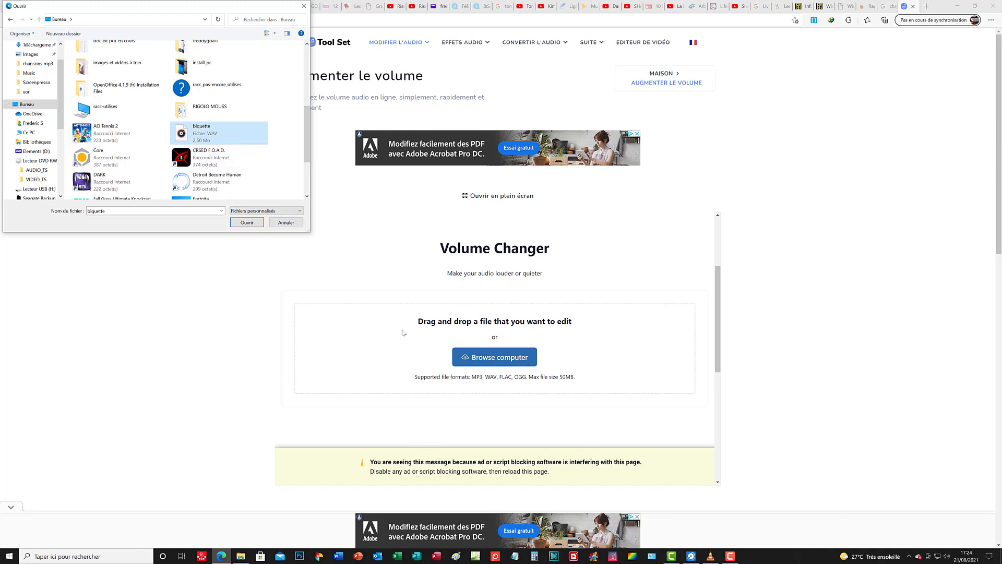
pyautogui.click(247, 223)
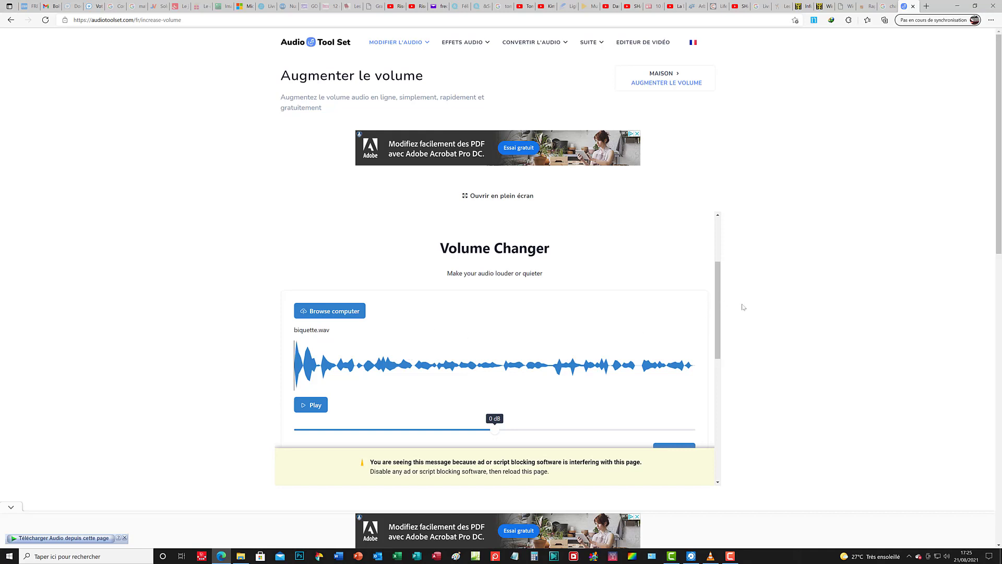
# Set the volume change for biquette.wav to +5.1 dB while previewing the sound, and pause playback.
pyautogui.moveTo(720, 319); pyautogui.dragTo(719, 362)
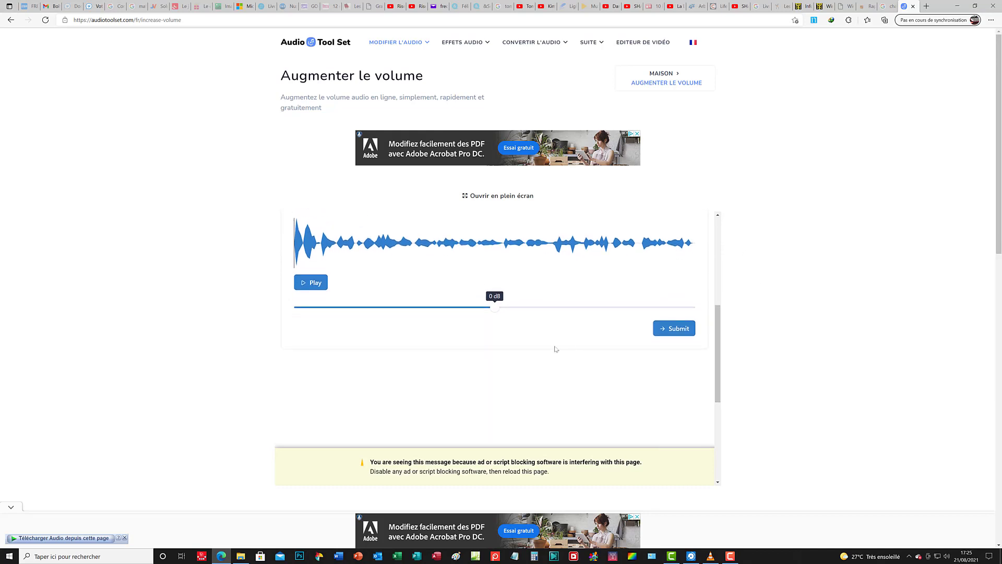
pyautogui.click(496, 309)
pyautogui.moveTo(496, 309); pyautogui.dragTo(485, 248)
pyautogui.click(311, 283)
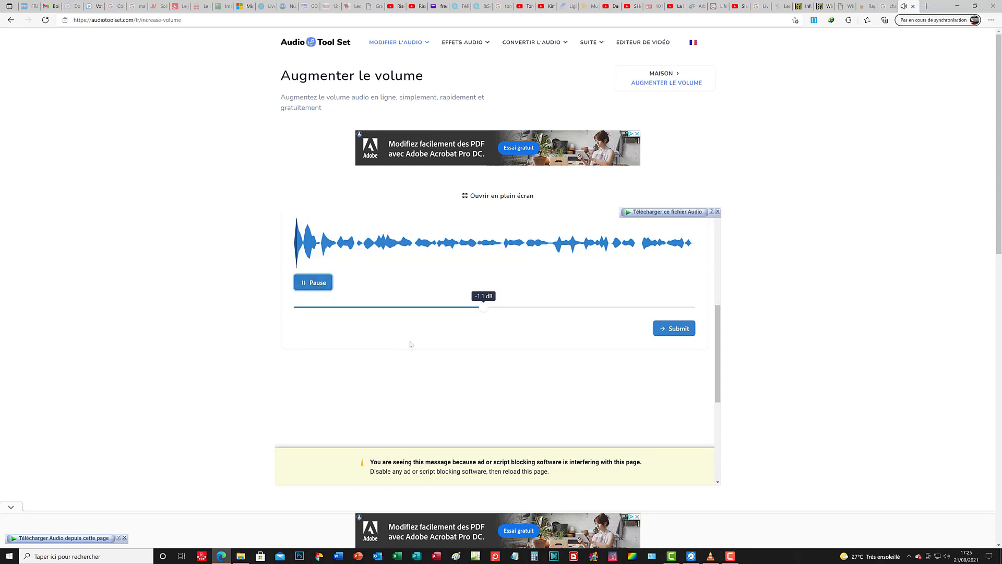
pyautogui.moveTo(484, 308); pyautogui.dragTo(545, 305)
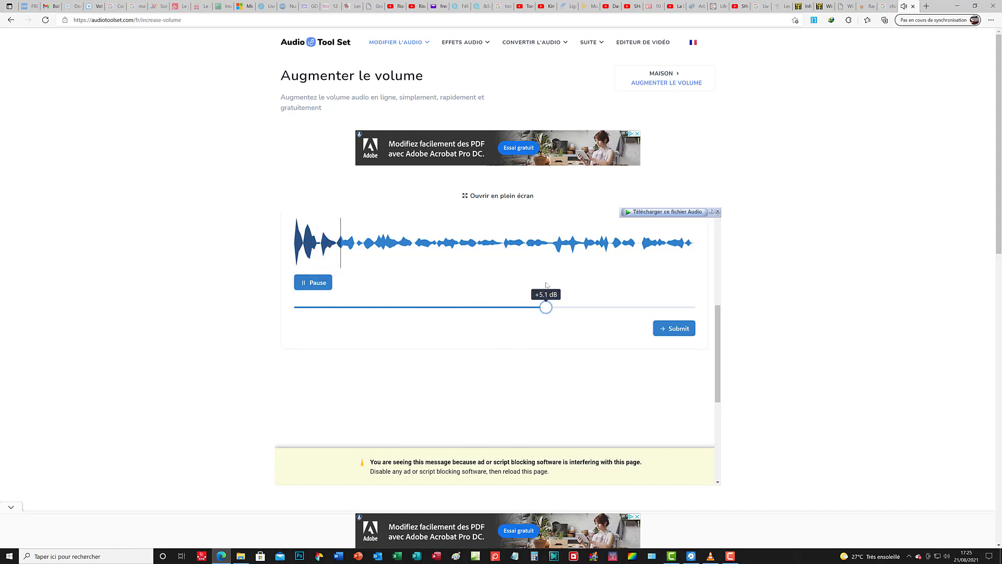
pyautogui.click(320, 288)
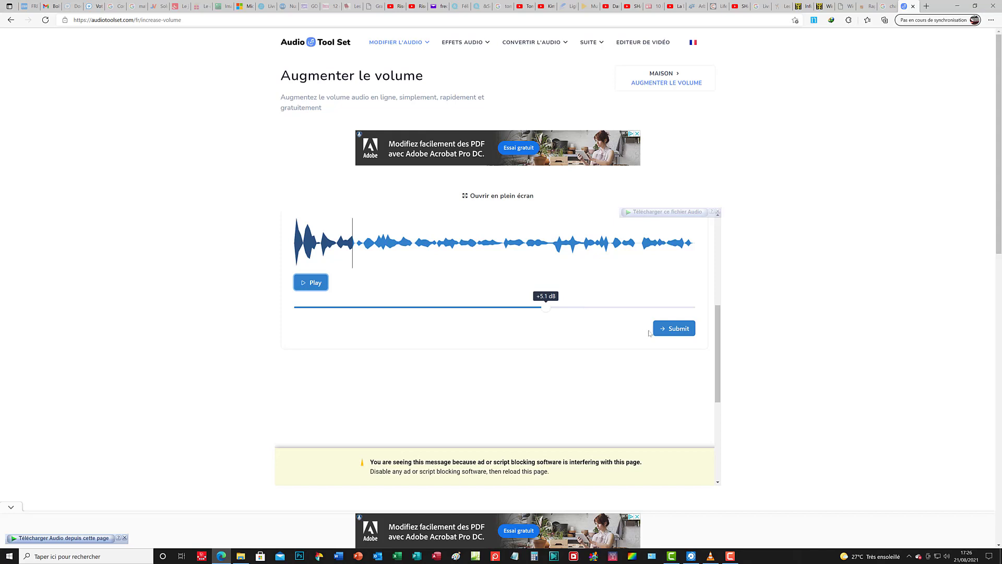
# Submit the volume change and download the processed file to Téléchargements\Music as biquette_2.wav.
pyautogui.click(677, 328)
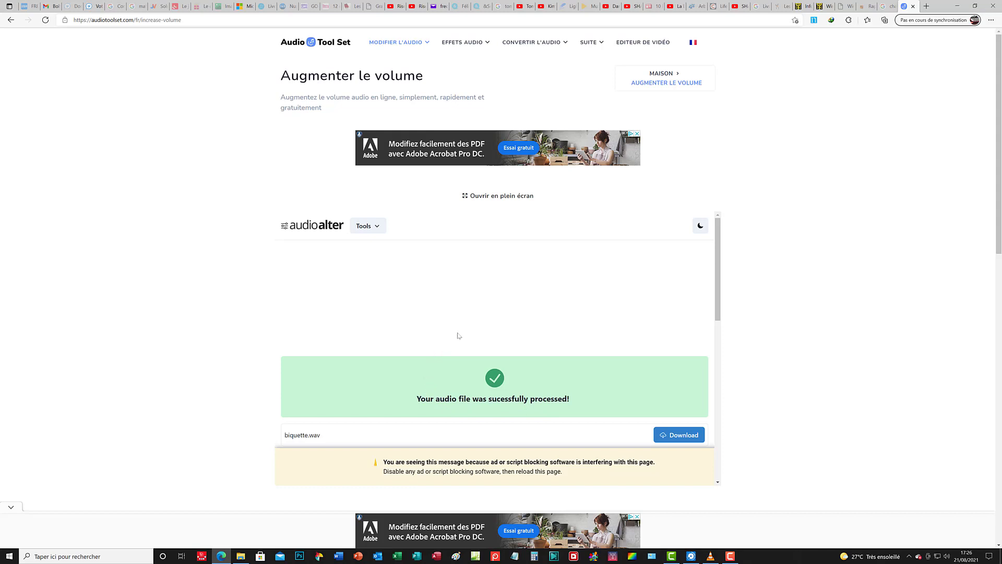
pyautogui.scroll(-1, 472, 430)
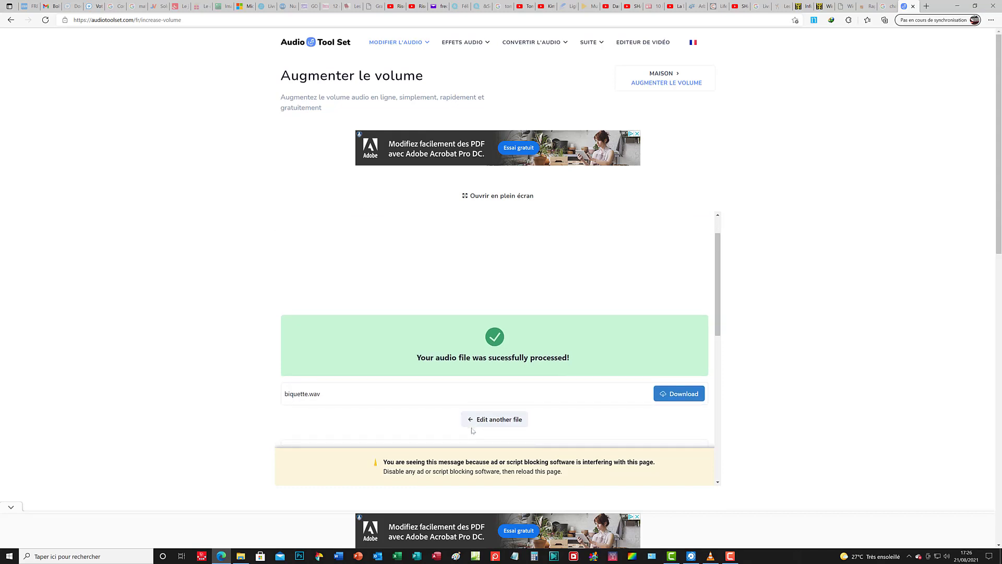
pyautogui.scroll(-1, 473, 431)
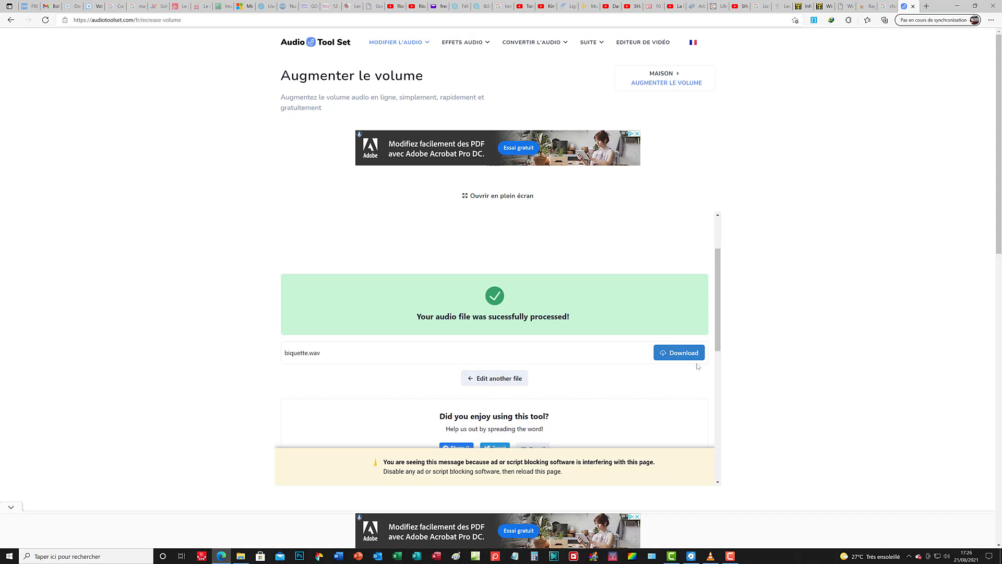
pyautogui.click(678, 353)
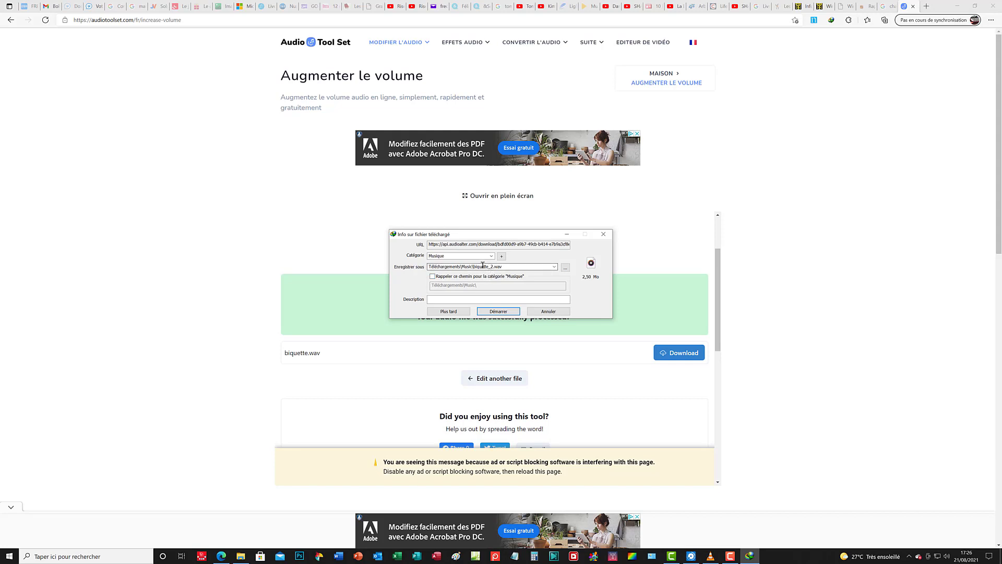
pyautogui.click(505, 311)
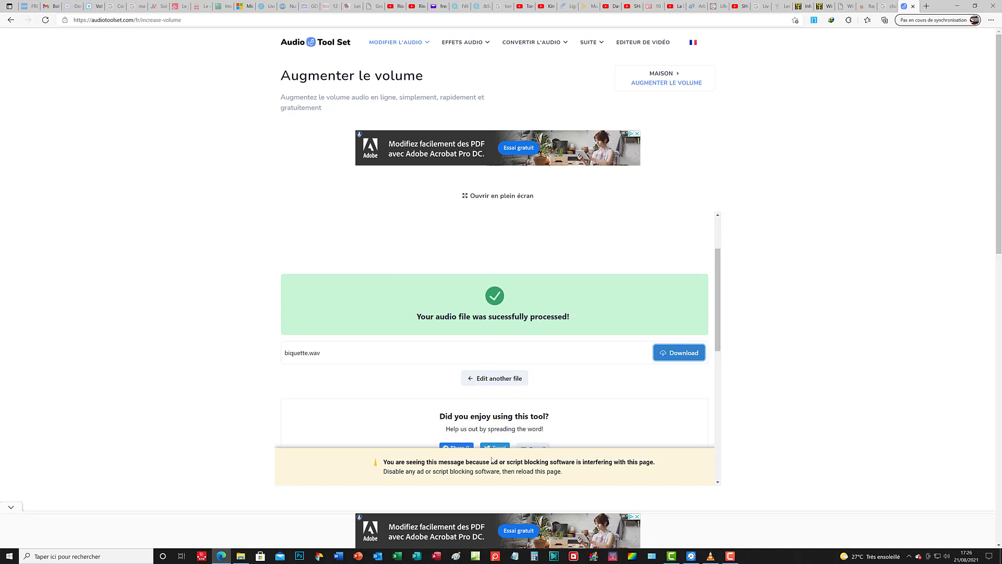
pyautogui.scroll(-1, 497, 460)
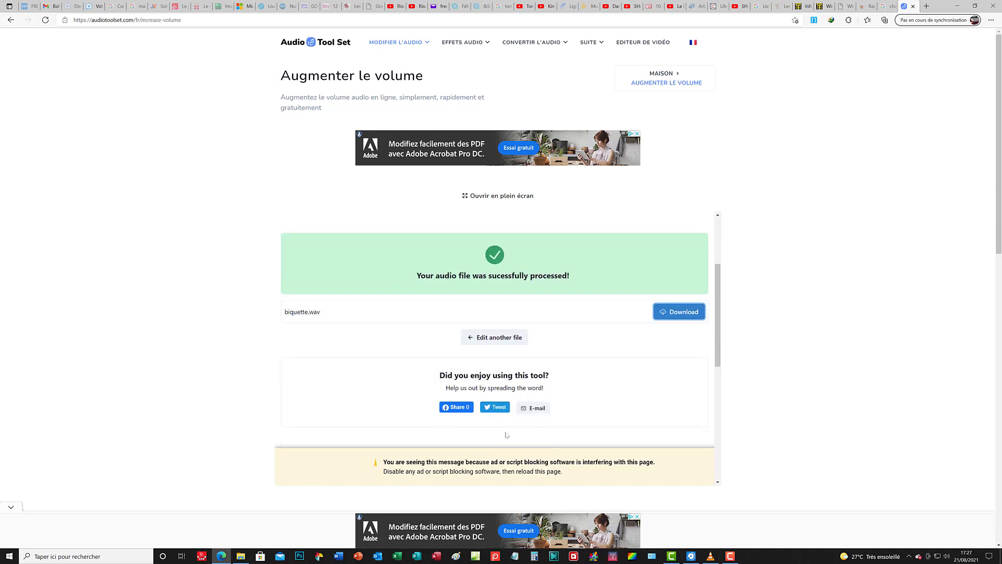
# Switch to File Explorer and locate the downloaded biquette_2 file in the Music subfolder of Téléchargements.
pyautogui.click(241, 557)
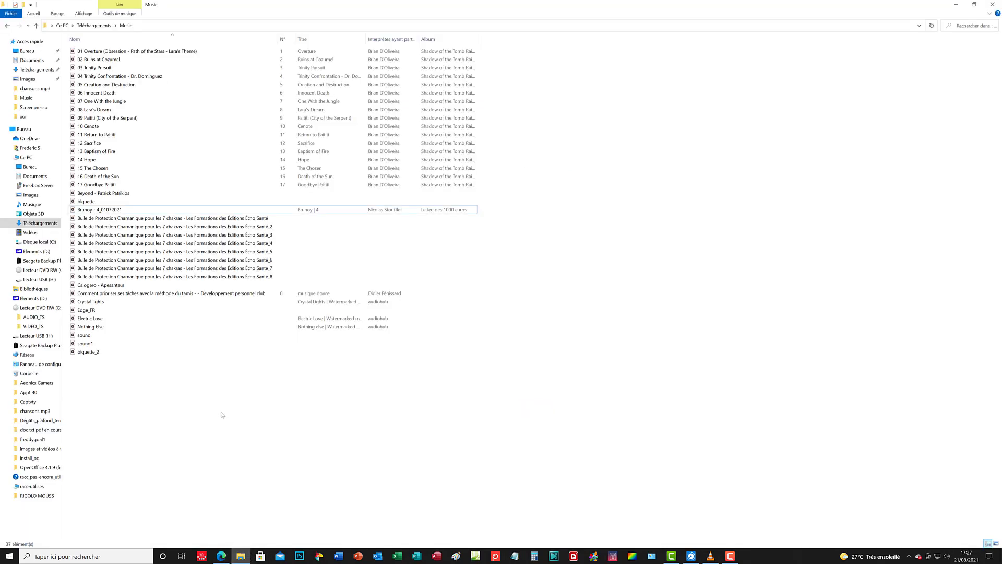
pyautogui.click(34, 69)
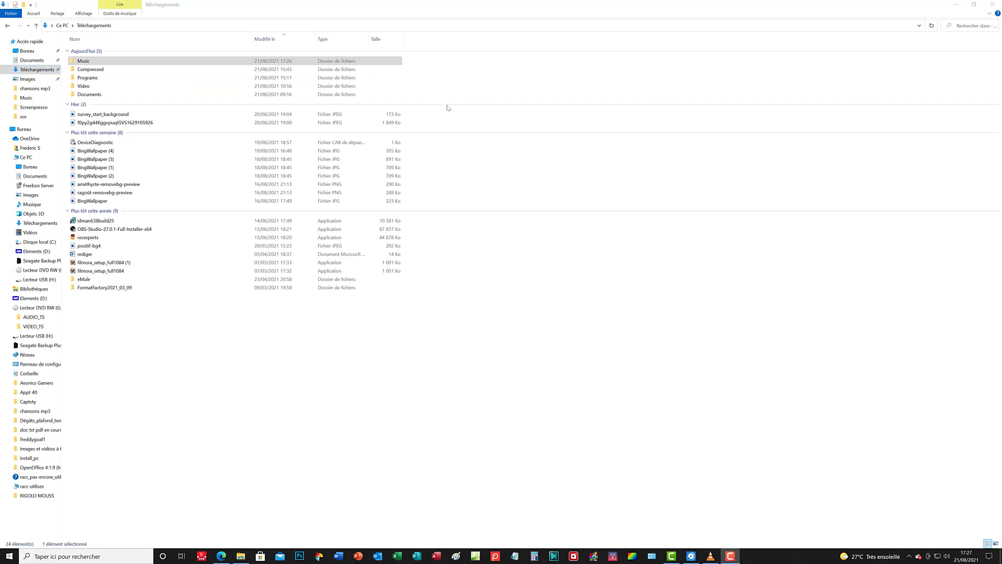
pyautogui.click(104, 64)
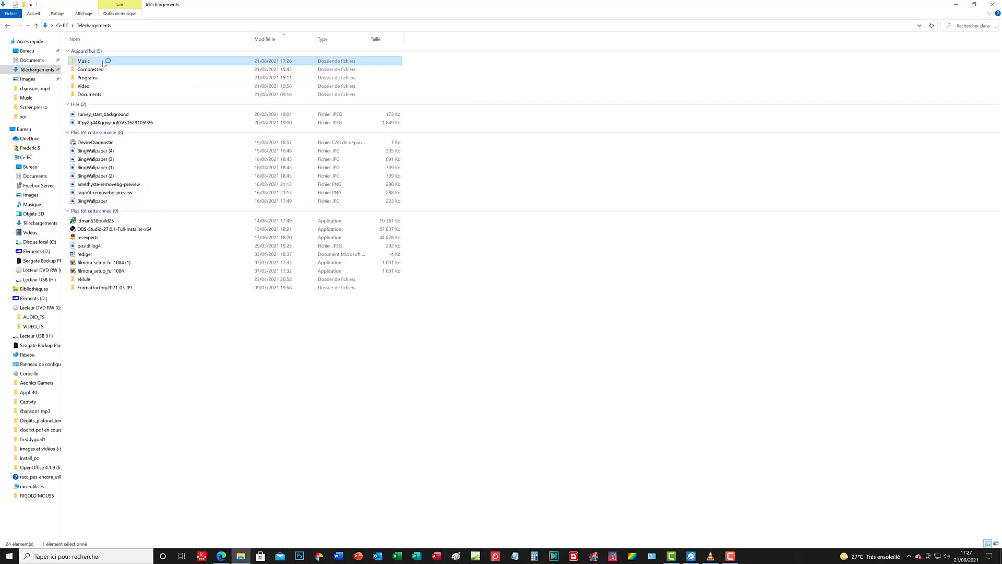
pyautogui.doubleClick(104, 63)
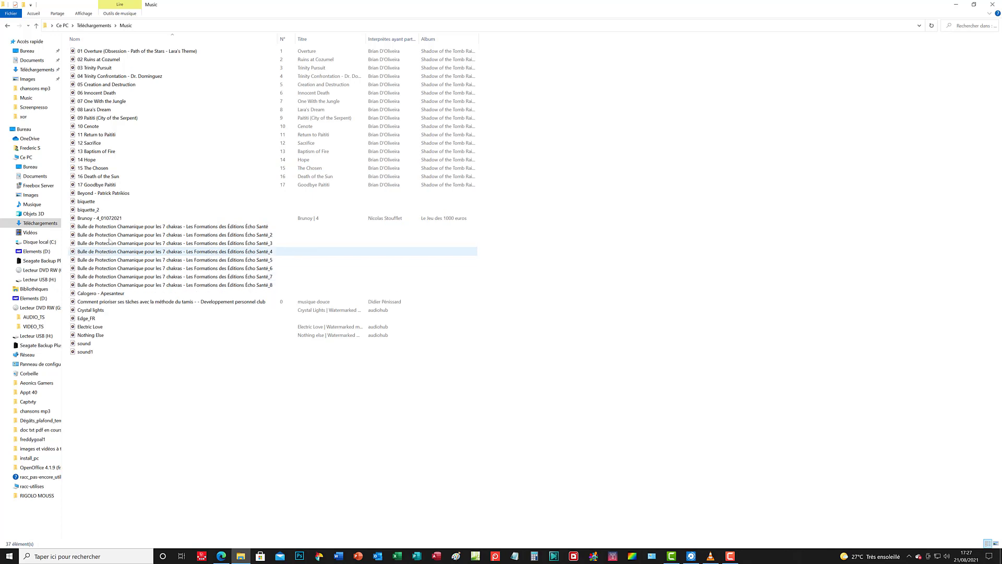
pyautogui.click(104, 212)
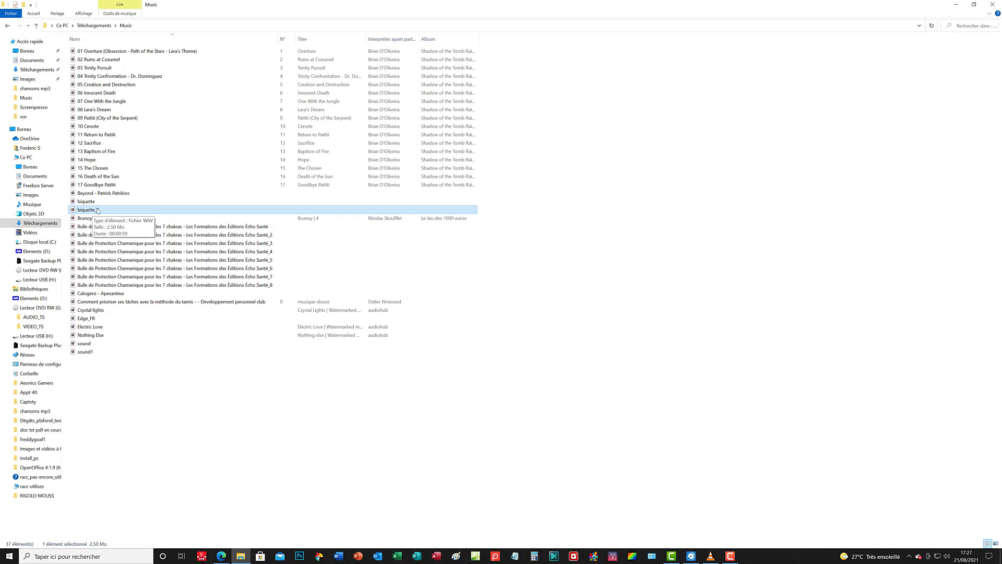
# Examine the general and detailed properties of the original biquette file, and close them.
pyautogui.click(90, 203)
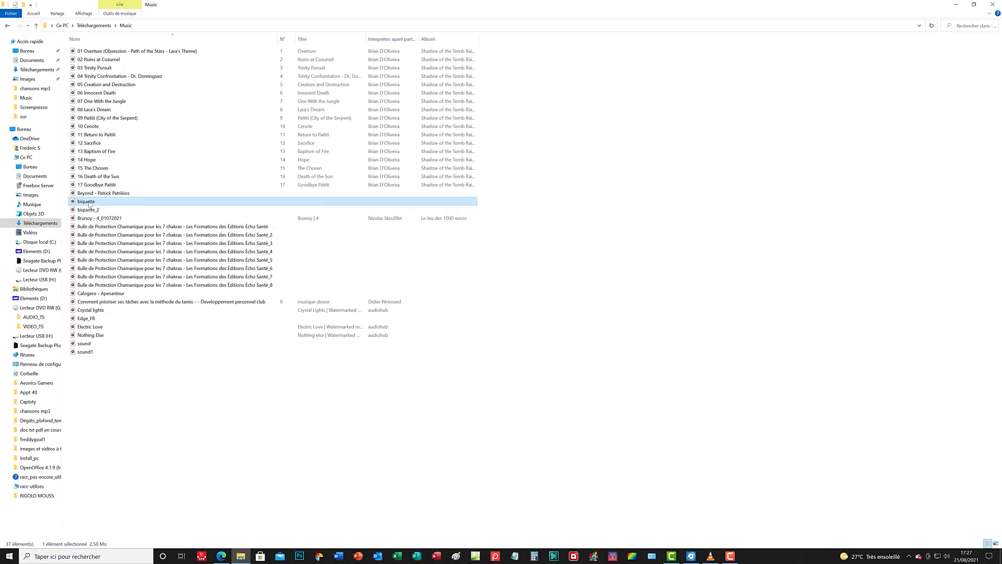
pyautogui.rightClick(90, 204)
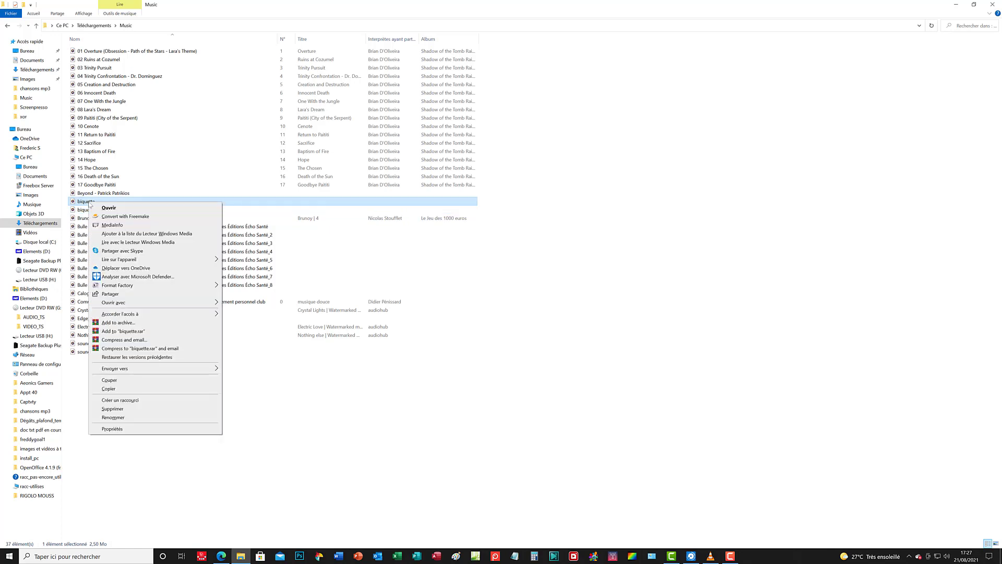
pyautogui.click(102, 433)
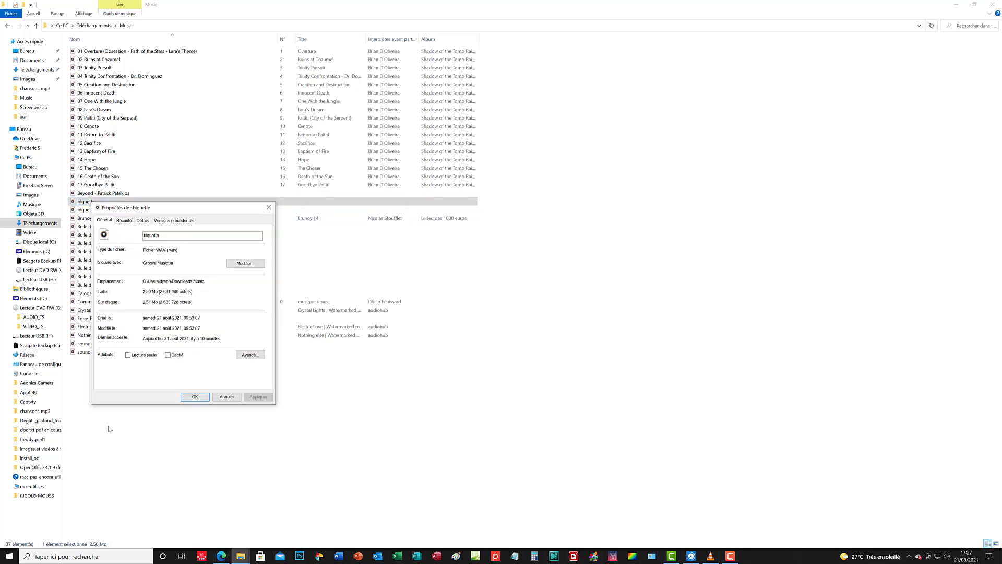
pyautogui.click(145, 221)
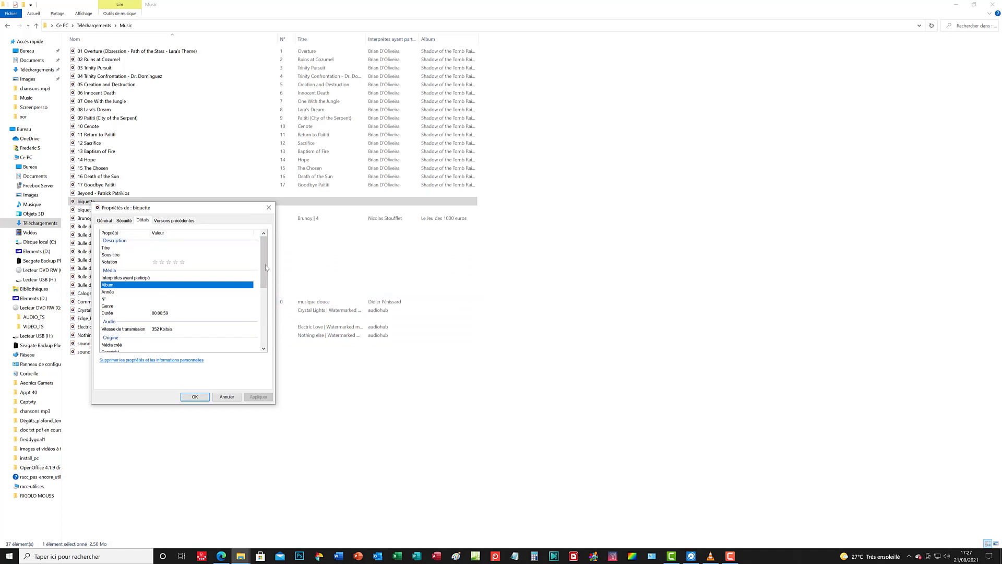
pyautogui.moveTo(266, 266)
pyautogui.mouseDown()
pyautogui.moveTo(265, 325)
pyautogui.moveTo(277, 258)
pyautogui.mouseUp()
pyautogui.click(269, 207)
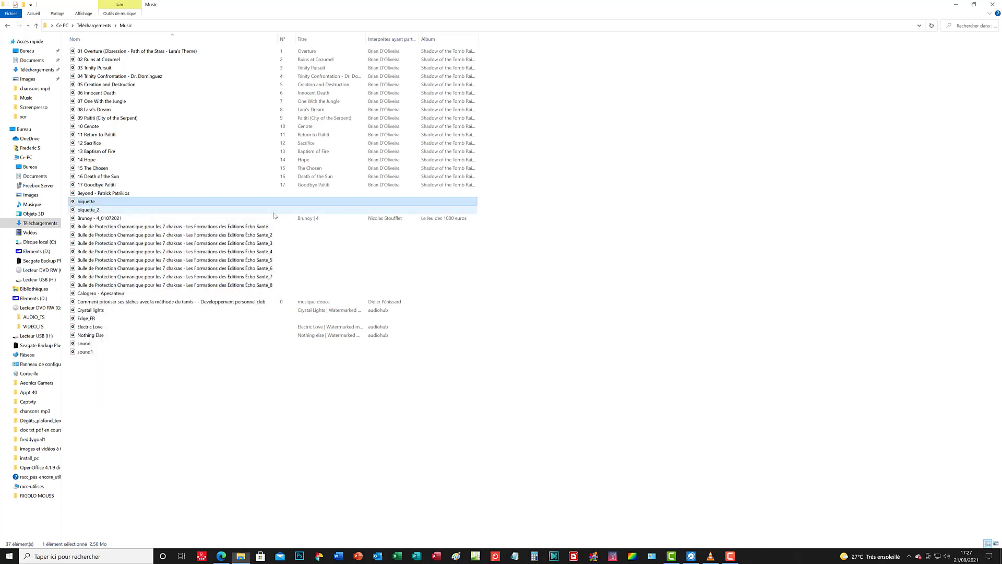
# Examine the general and detailed properties of biquette_2, close them, and switch back to the Audio Tool Set page in Edge.
pyautogui.rightClick(87, 211)
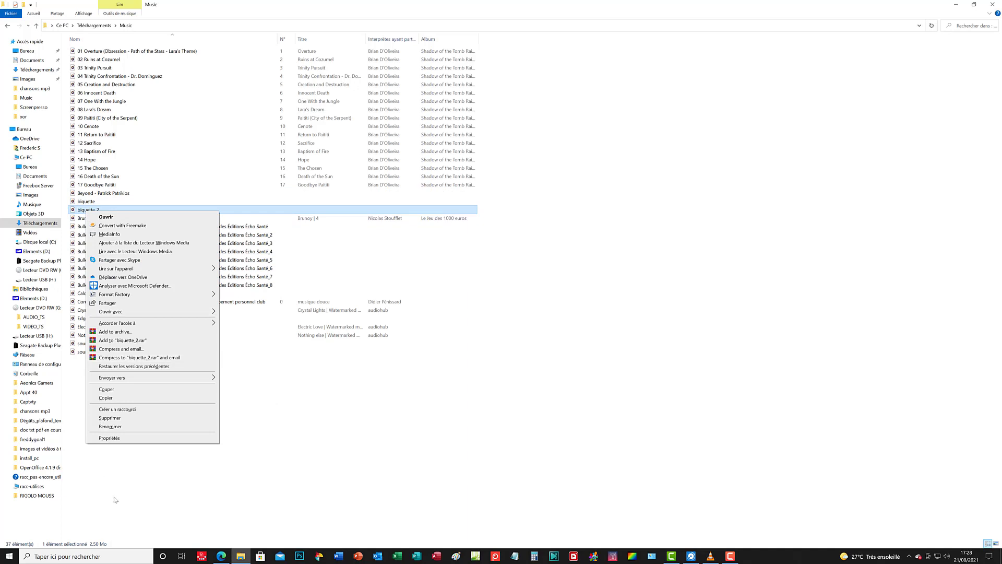
pyautogui.click(107, 438)
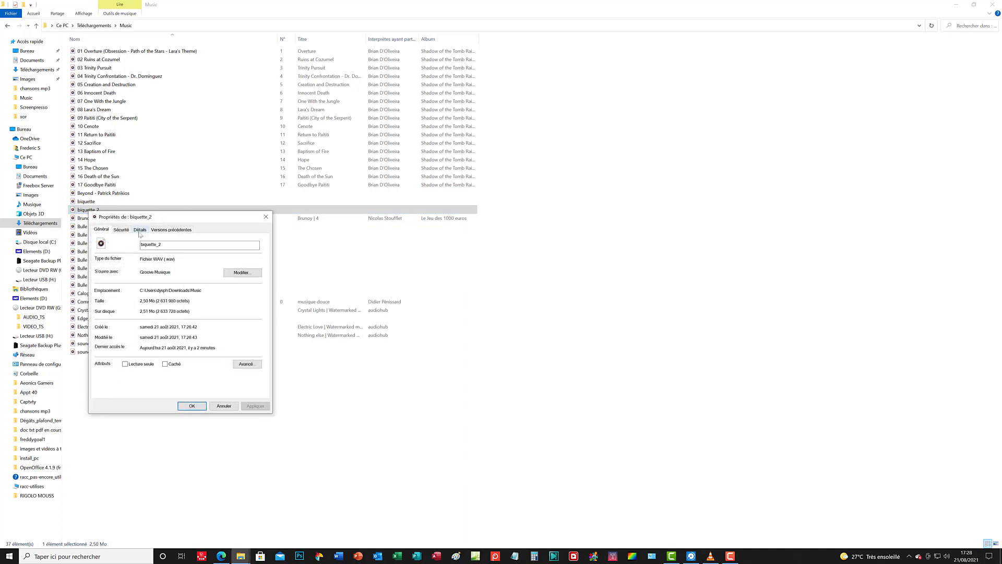
pyautogui.click(140, 230)
pyautogui.scroll(-2, 194, 340)
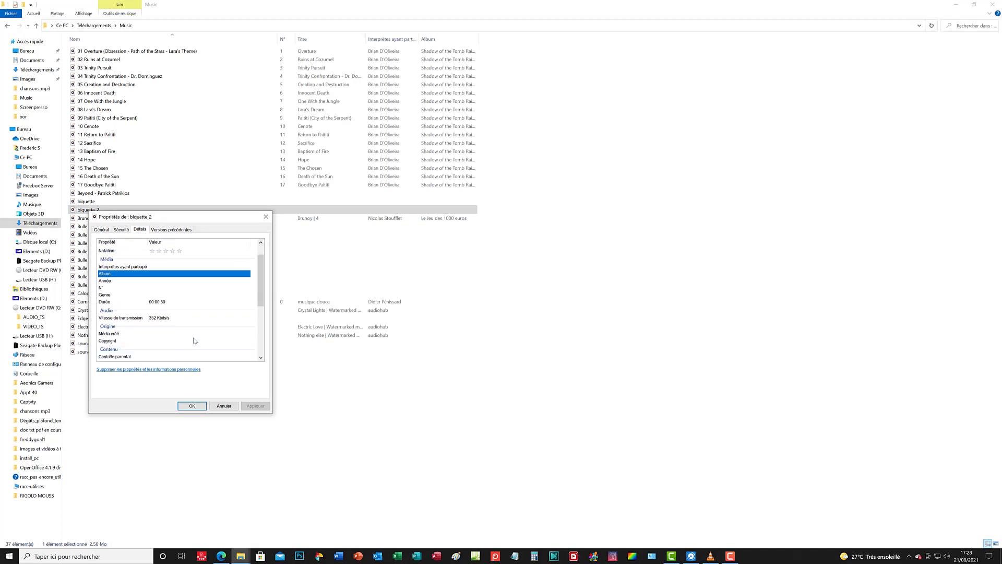
pyautogui.scroll(-1, 194, 340)
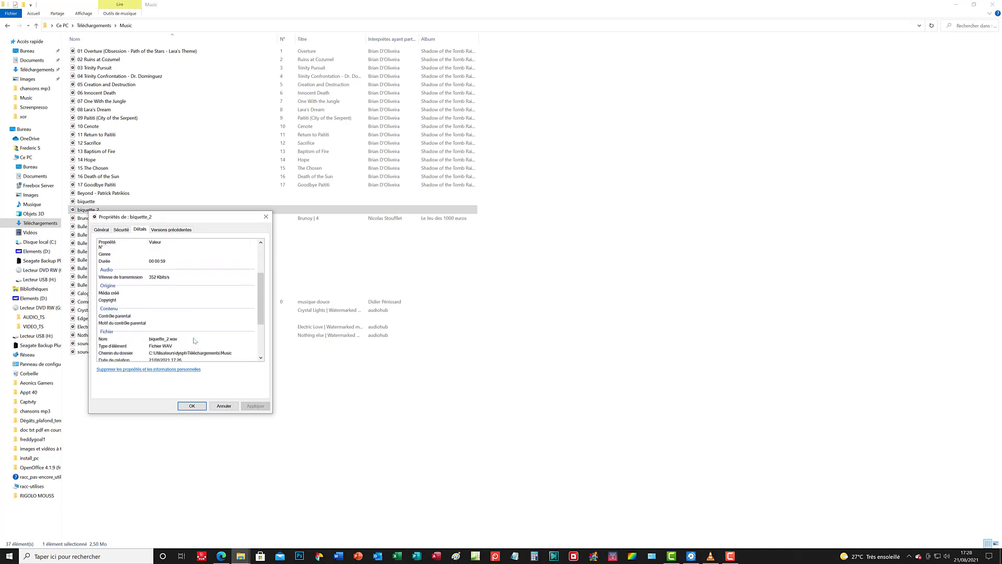
pyautogui.scroll(-3, 194, 341)
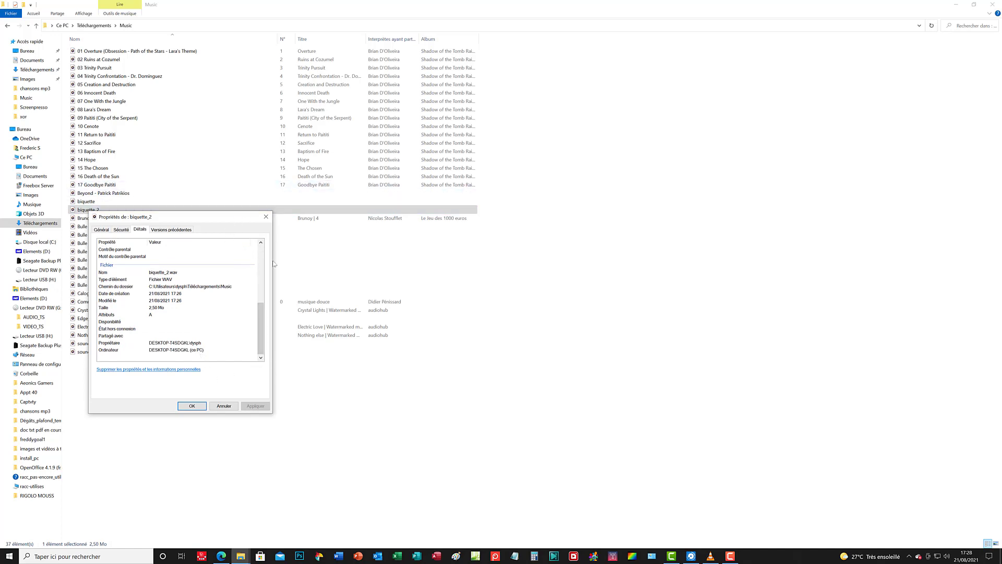
pyautogui.click(268, 216)
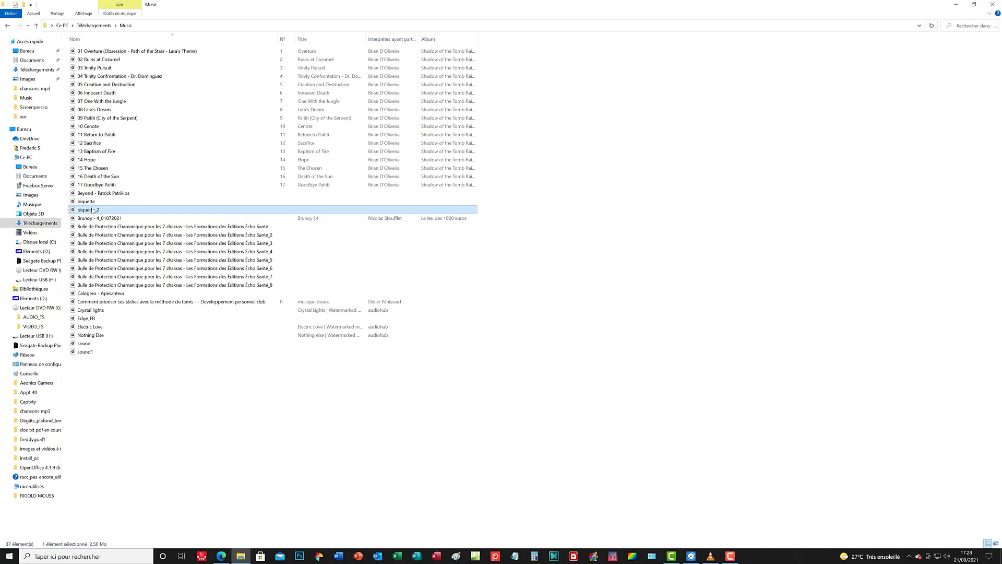
pyautogui.moveTo(93, 209)
pyautogui.click(221, 555)
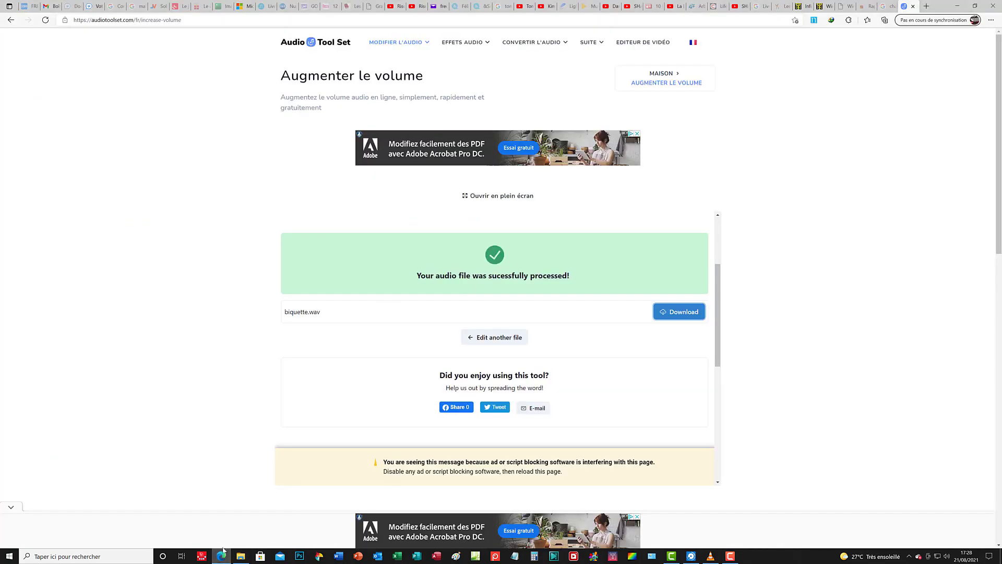